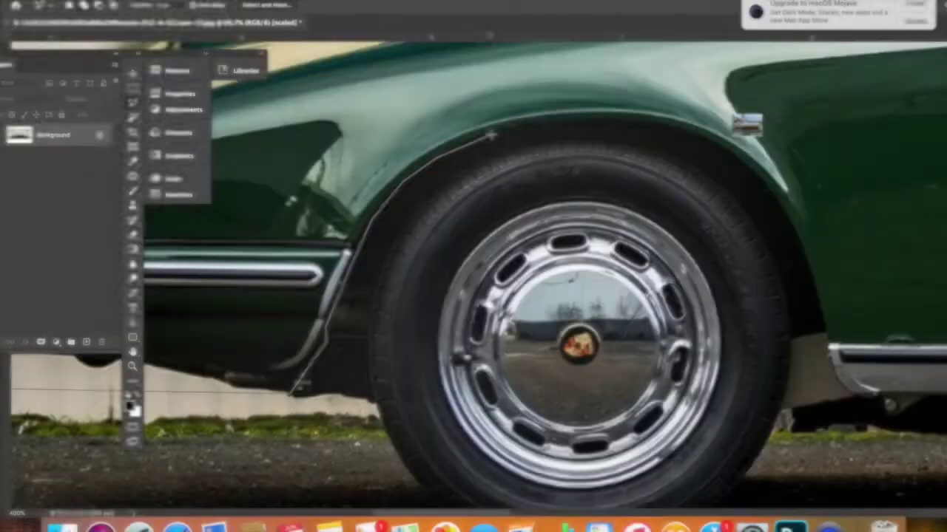
- Trace the Porsche 912 body along its wheel arches and rocker panel with the Lasso
{"action": "left_click_drag", "start_coordinate": [791, 232], "coordinate": [633, 364]}
{"action": "mouse_move", "coordinate": [690, 420]}
{"action": "left_mouse_down"}
{"action": "mouse_move", "coordinate": [706, 268]}
{"action": "mouse_move", "coordinate": [473, 131]}
{"action": "left_mouse_up"}
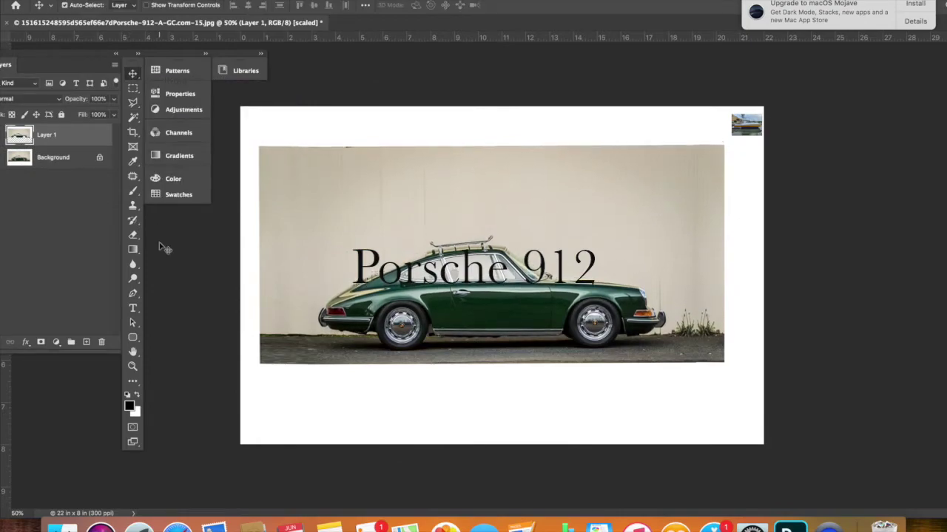
{"action": "key", "text": "c"}
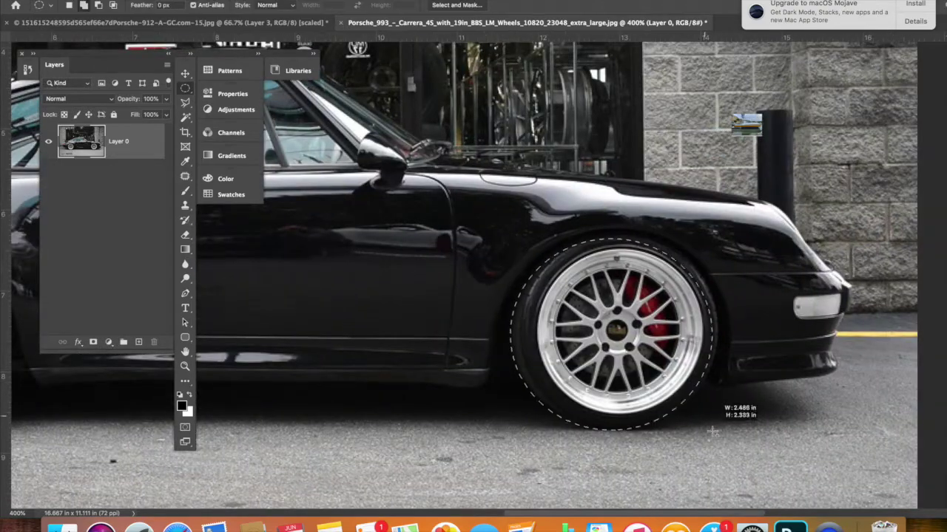
- Select the Porsche 993's front wheel with an elliptical selection
{"action": "left_click_drag", "start_coordinate": [712, 432], "coordinate": [682, 354]}
{"action": "key", "text": "l"}
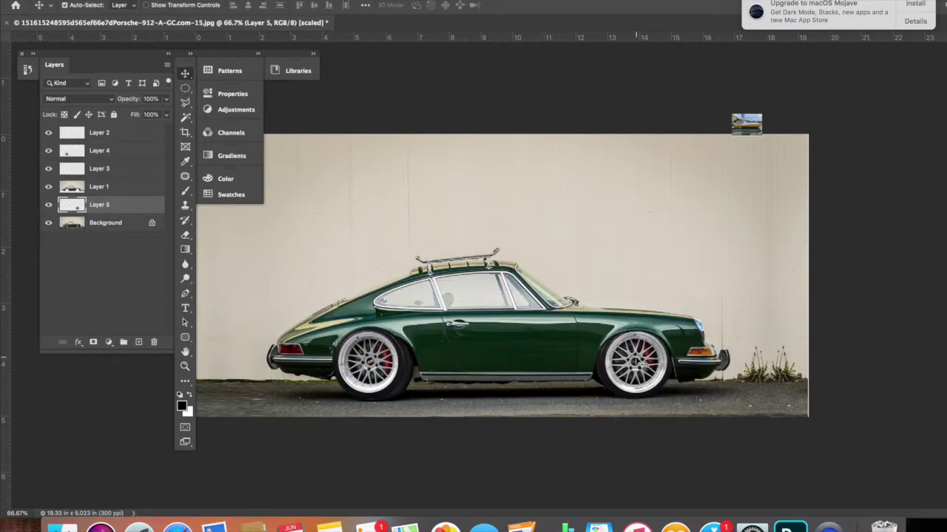
- Resize the rear wheel to fit its arch beneath the car body layer
{"action": "left_click", "coordinate": [99, 150]}
{"action": "key", "text": "ctrl+t"}
{"action": "left_click_drag", "start_coordinate": [99, 150], "coordinate": [99, 194]}
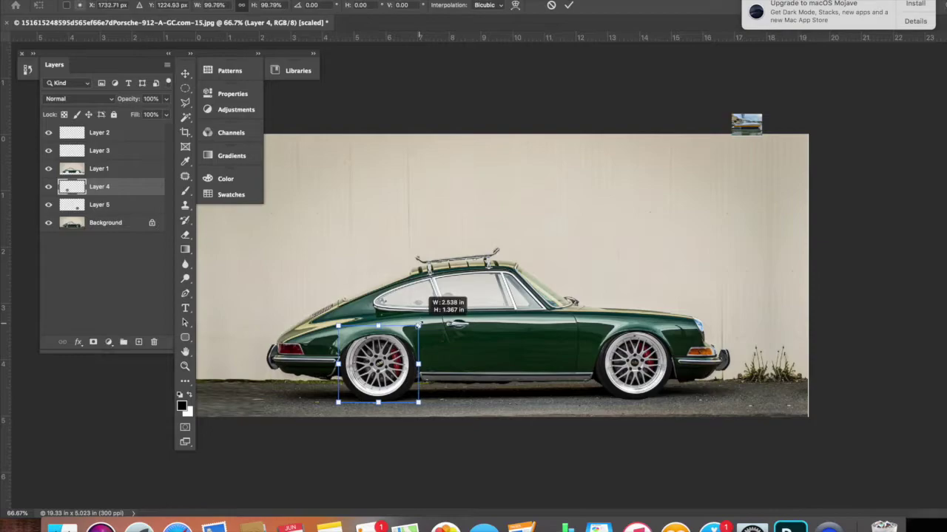
{"action": "key", "text": "Return"}
- Scale the front wheel to fit its wheel arch
{"action": "key", "text": "alt+bracketleft"}
{"action": "key", "text": "ctrl+t"}
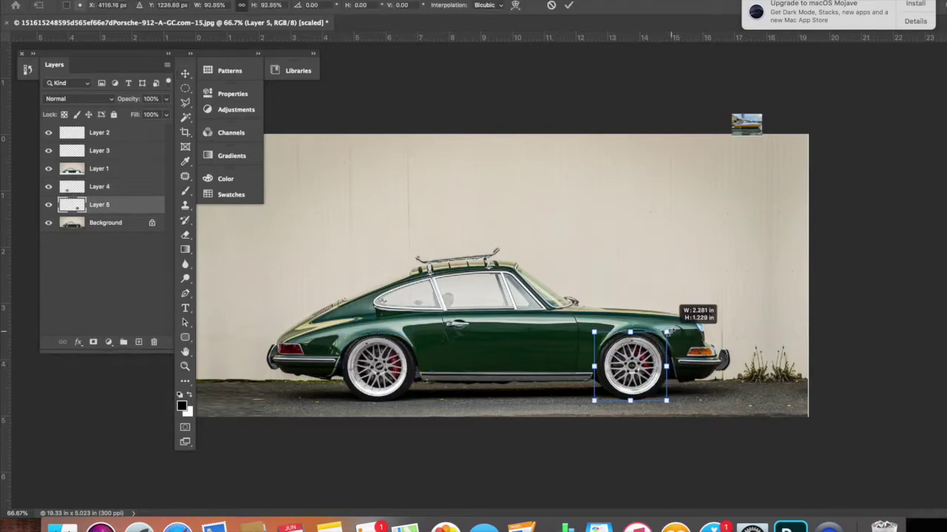
{"action": "left_click_drag", "start_coordinate": [661, 330], "coordinate": [671, 328]}
{"action": "key", "text": "Return"}
- Refine the rear wheel's transform so it sits correctly in its arch
{"action": "key", "text": "alt+bracketright"}
{"action": "key", "text": "ctrl+t"}
{"action": "key", "text": "Return"}
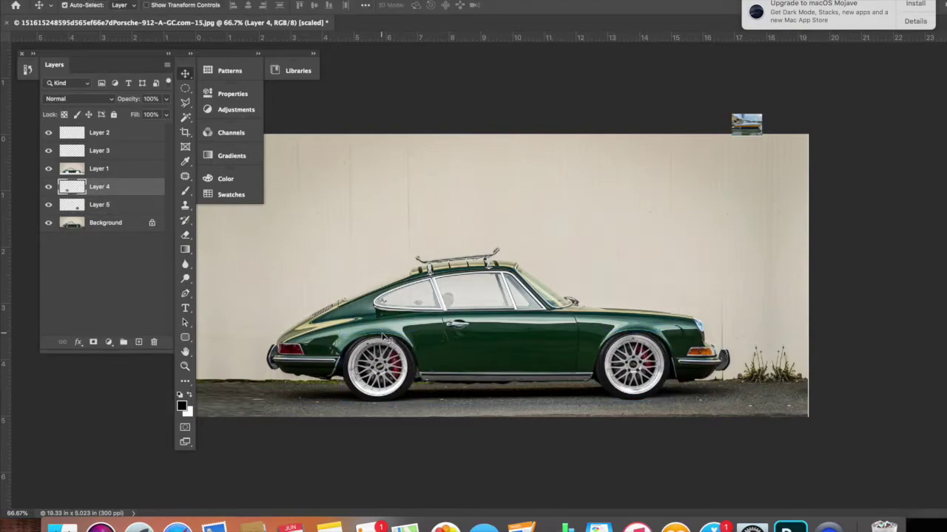
{"action": "key", "text": "alt+bracketleft"}
{"action": "key", "text": "e"}
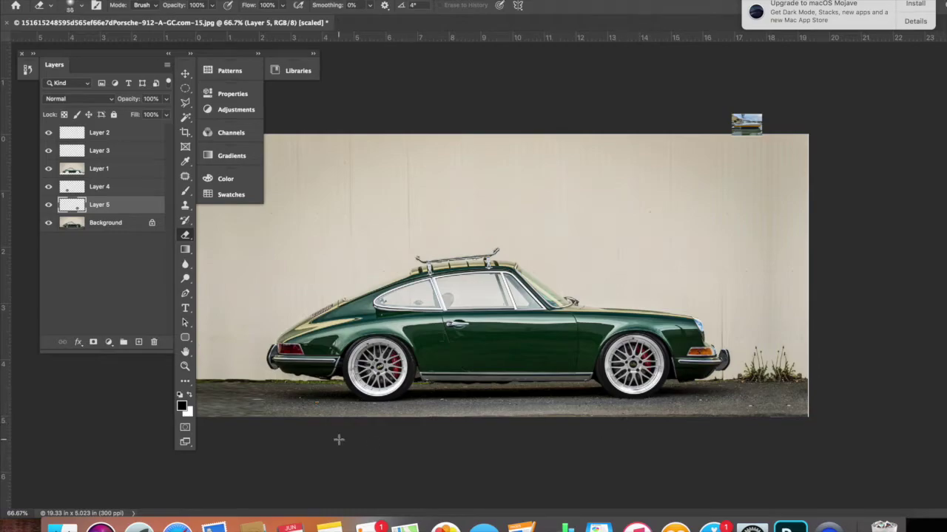
{"action": "key", "text": "alt+bracketright"}
{"action": "scroll", "coordinate": [357, 397], "scroll_direction": "up", "scroll_amount": 5}
{"action": "key", "text": "ctrl+t"}
{"action": "right_click", "coordinate": [422, 238]}
{"action": "key", "text": "Escape"}
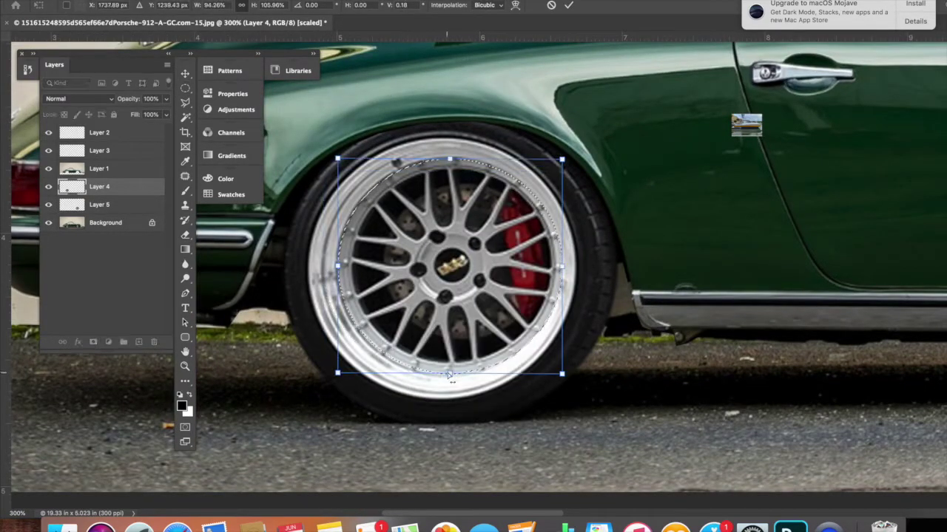
{"action": "key", "text": "Return"}
- Add a new empty layer and begin outlining a rear wheel spoke gap
{"action": "key", "text": "ctrl+shift+alt+n"}
{"action": "key", "text": "ctrl+equal"}
{"action": "key", "text": "l"}
{"action": "left_click", "coordinate": [414, 161]}
{"action": "left_click", "coordinate": [449, 181]}
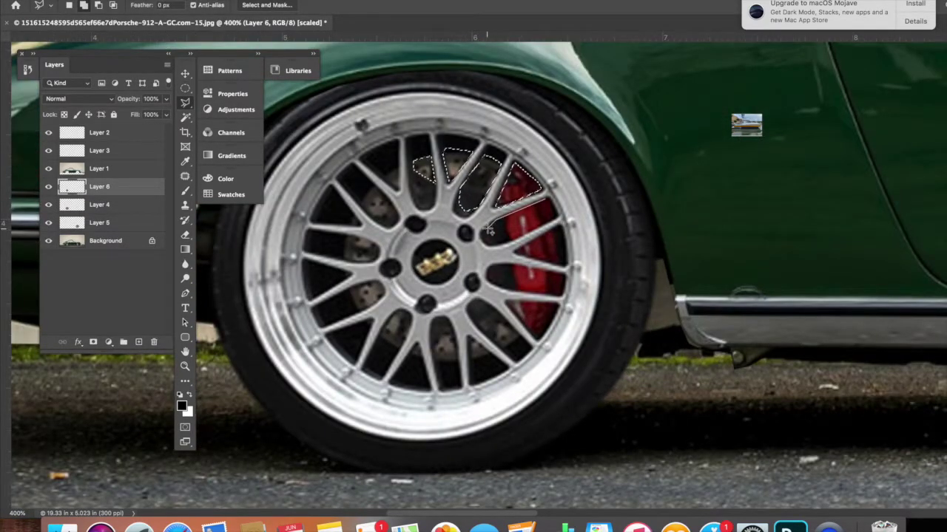
- Outline the rear wheel's spoke gaps and copy them to a new layer
{"action": "left_click", "coordinate": [444, 338]}
{"action": "left_click", "coordinate": [400, 314]}
{"action": "left_click", "coordinate": [381, 351]}
{"action": "left_click", "coordinate": [363, 285]}
{"action": "left_click", "coordinate": [341, 258]}
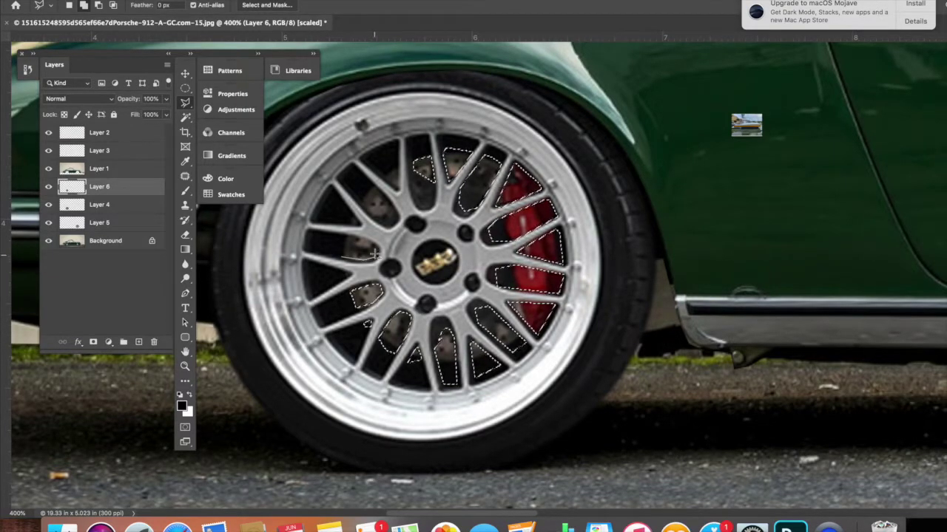
{"action": "key", "text": "ctrl+j"}
- Darken the copied rear spoke gaps with Levels and Hue/Saturation
{"action": "key", "text": "ctrl+0"}
{"action": "key", "text": "ctrl+l"}
{"action": "key", "text": "Return"}
{"action": "key", "text": "ctrl+u"}
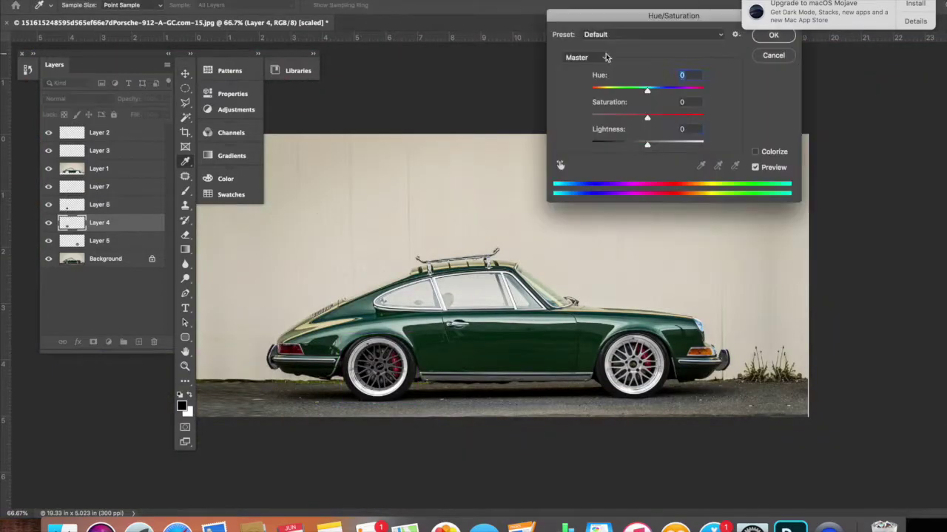
{"action": "key", "text": "Return"}
- Add a new layer and outline the front wheel's spoke gaps
{"action": "key", "text": "ctrl+shift+alt+n"}
{"action": "key", "text": "m"}
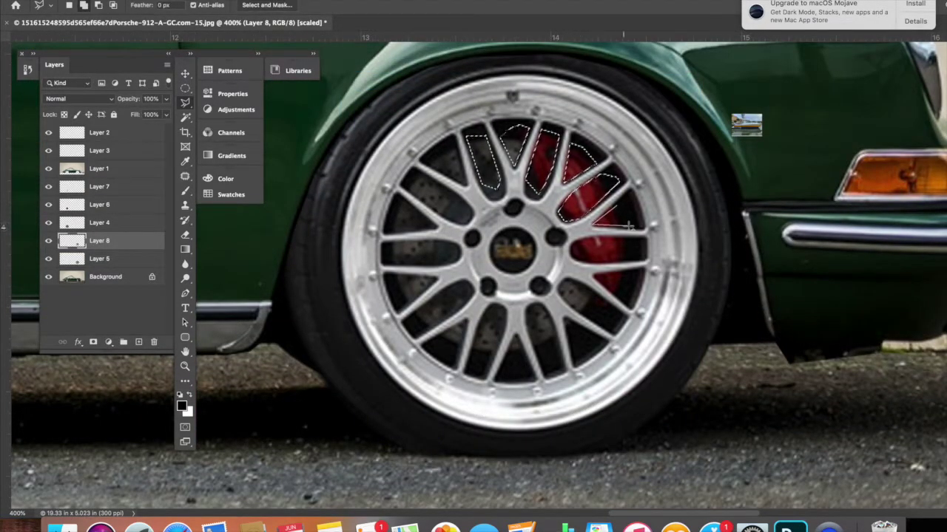
{"action": "left_click", "coordinate": [540, 306]}
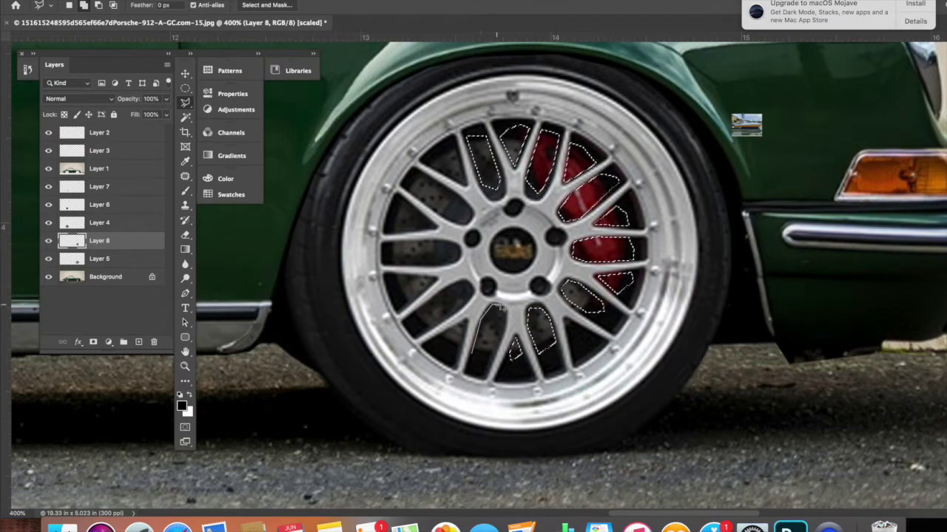
{"action": "left_click", "coordinate": [473, 288]}
{"action": "left_click", "coordinate": [415, 325]}
{"action": "left_click", "coordinate": [433, 281]}
{"action": "left_click", "coordinate": [382, 244]}
{"action": "left_click", "coordinate": [453, 253]}
{"action": "left_click", "coordinate": [385, 246]}
{"action": "left_click", "coordinate": [399, 203]}
{"action": "left_click", "coordinate": [432, 159]}
{"action": "left_click", "coordinate": [414, 178]}
- Copy the front spoke gaps to a new layer and darken them with Hue/Saturation
{"action": "key", "text": "ctrl+u"}
{"action": "key", "text": "Return"}
{"action": "key", "text": "ctrl+j"}
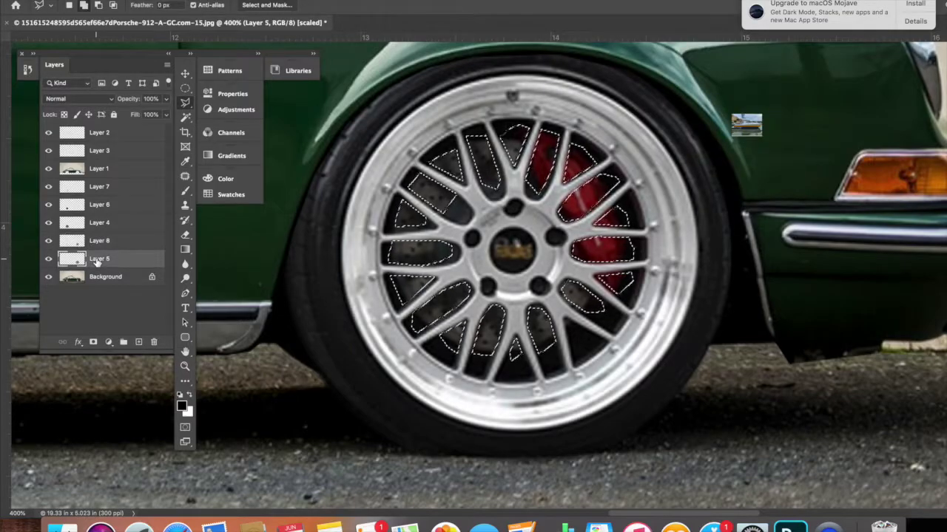
{"action": "key", "text": "ctrl+u"}
{"action": "key", "text": "Return"}
{"action": "key", "text": "ctrl+t"}
{"action": "key", "text": "Return"}
- Duplicate the layer and darken the rims further with Hue/Saturation
{"action": "key", "text": "ctrl+j"}
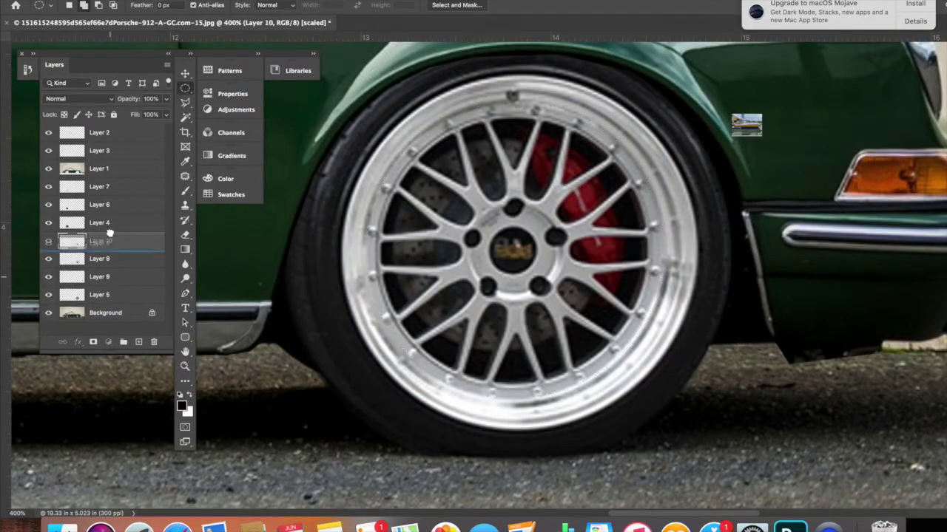
{"action": "key", "text": "ctrl+u"}
{"action": "key", "text": "Return"}
{"action": "key", "text": "ctrl+0"}
{"action": "key", "text": "ctrl+u"}
- Select the wheel's centre and adjust Layer 9 with Levels
{"action": "left_click", "coordinate": [771, 37]}
{"action": "scroll", "coordinate": [618, 375], "scroll_direction": "up", "scroll_amount": 5}
{"action": "left_click_drag", "start_coordinate": [681, 303], "coordinate": [723, 342]}
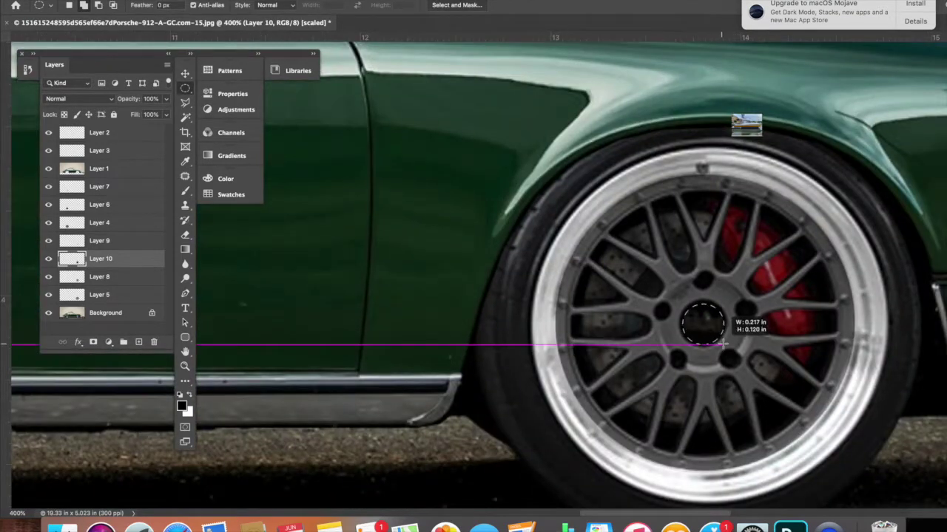
{"action": "left_click", "coordinate": [124, 244]}
{"action": "key", "text": "ctrl+l"}
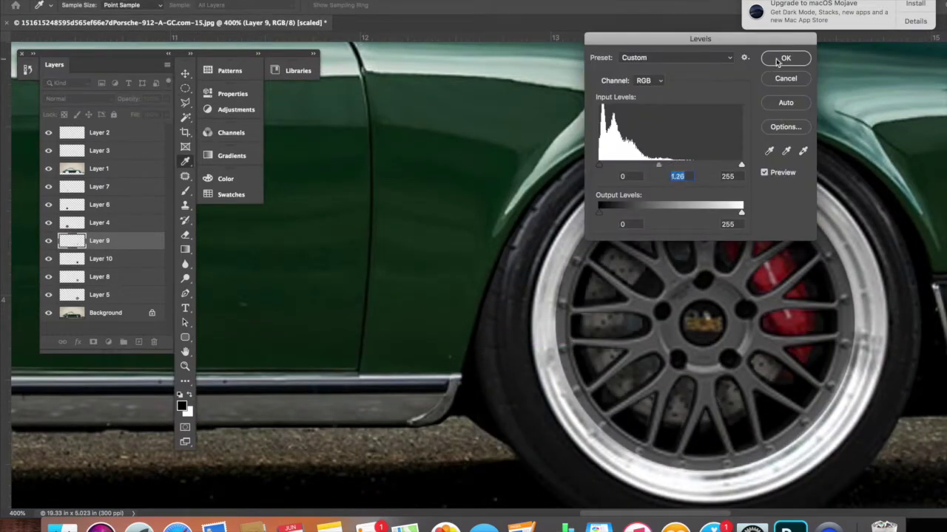
{"action": "key", "text": "Return"}
- Copy the brake caliper onto its own layer and recolour it vivid red
{"action": "key", "text": "l"}
{"action": "left_click_drag", "start_coordinate": [823, 292], "coordinate": [774, 262]}
{"action": "key", "text": "ctrl+j"}
{"action": "key", "text": "ctrl+u"}
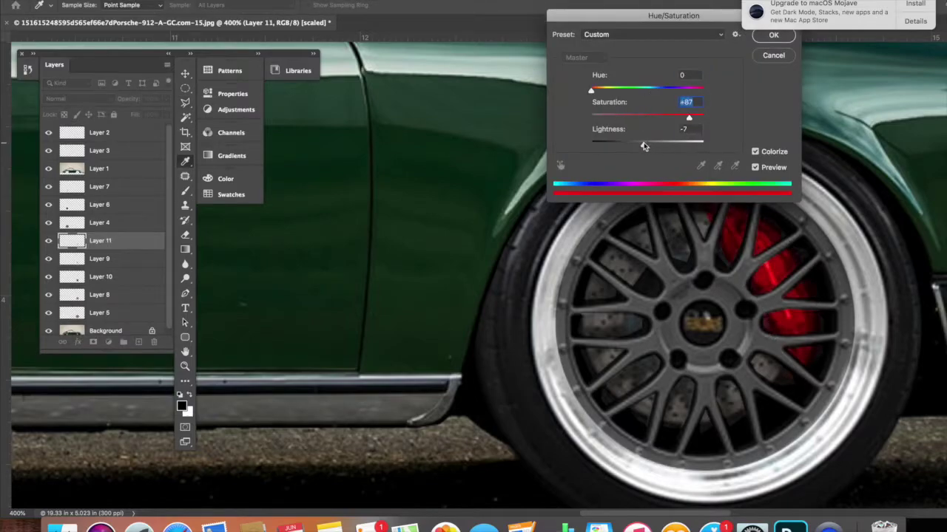
{"action": "key", "text": "ctrl+0"}
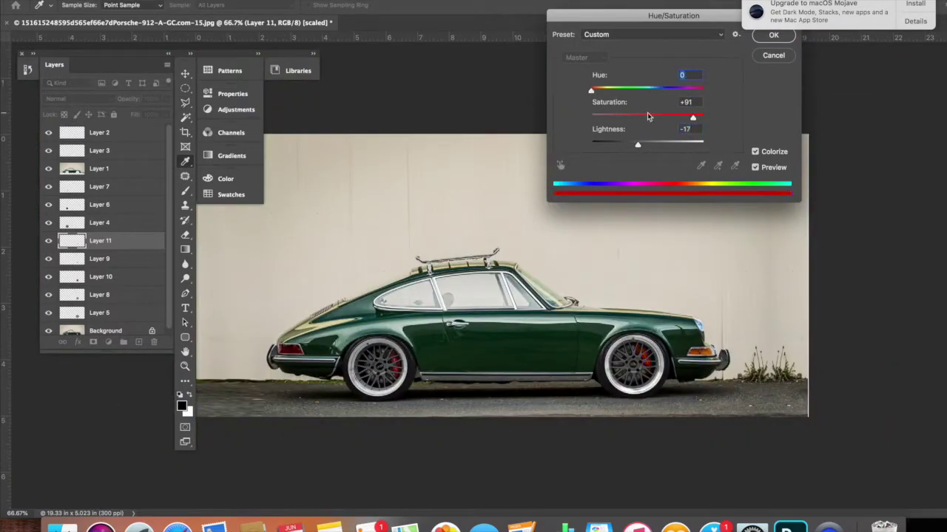
{"action": "left_click", "coordinate": [773, 36]}
- Lower Layer 6's lightness and darken the adjacent wheel layer with Levels
{"action": "key", "text": "alt+bracketright"}
{"action": "key", "text": "alt+bracketright"}
{"action": "key", "text": "ctrl+u"}
{"action": "left_click_drag", "start_coordinate": [647, 143], "coordinate": [645, 147]}
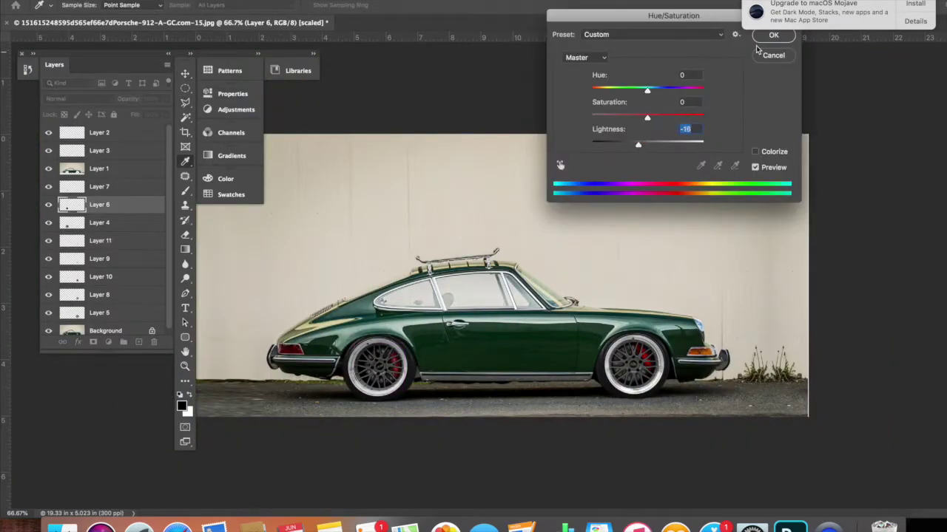
{"action": "key", "text": "Return"}
{"action": "key", "text": "alt+bracketleft"}
{"action": "key", "text": "alt+bracketleft"}
{"action": "key", "text": "alt+bracketleft"}
{"action": "key", "text": "ctrl+l"}
{"action": "key", "text": "Return"}
{"action": "key", "text": "alt+bracketright"}
{"action": "key", "text": "alt+bracketright"}
{"action": "key", "text": "alt+bracketright"}
{"action": "key", "text": "v"}
- Copy onto a new Layer 12 and adjust its Hue/Saturation
{"action": "key", "text": "ctrl+j"}
{"action": "key", "text": "ctrl+u"}
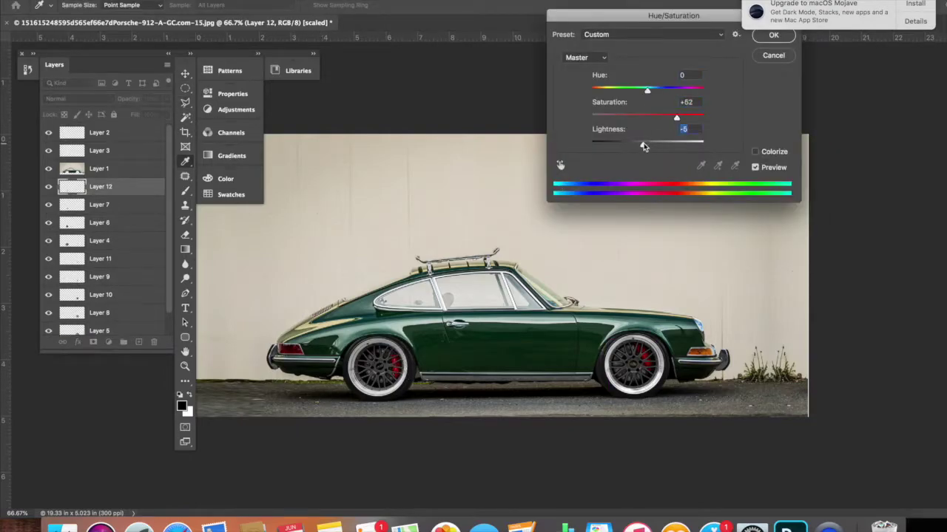
{"action": "key", "text": "Return"}
{"action": "key", "text": "l"}
{"action": "scroll", "coordinate": [434, 354], "scroll_direction": "up", "scroll_amount": 5}
- Pan along the car and finish outlining the rear bumper edge
{"action": "scroll", "coordinate": [341, 324], "scroll_direction": "right", "scroll_amount": 10}
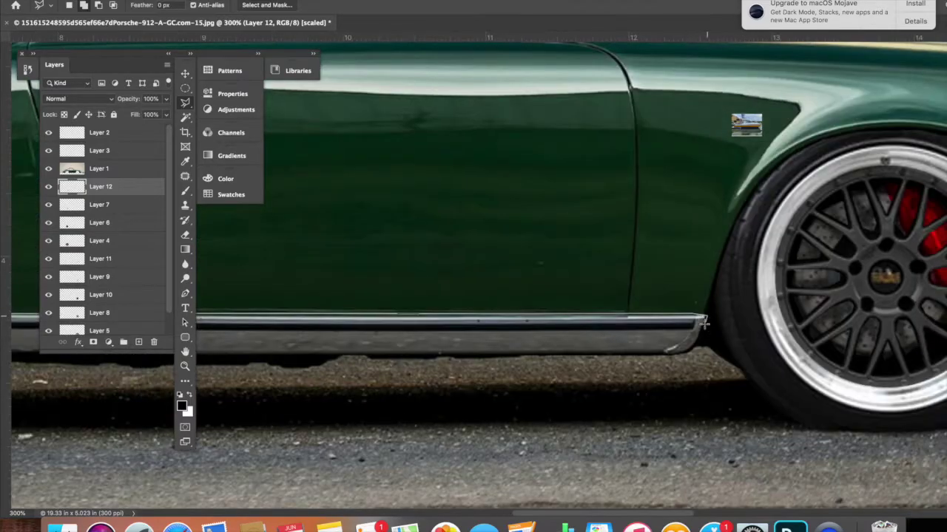
{"action": "scroll", "coordinate": [348, 329], "scroll_direction": "left", "scroll_amount": 3}
{"action": "scroll", "coordinate": [359, 336], "scroll_direction": "left", "scroll_amount": 8}
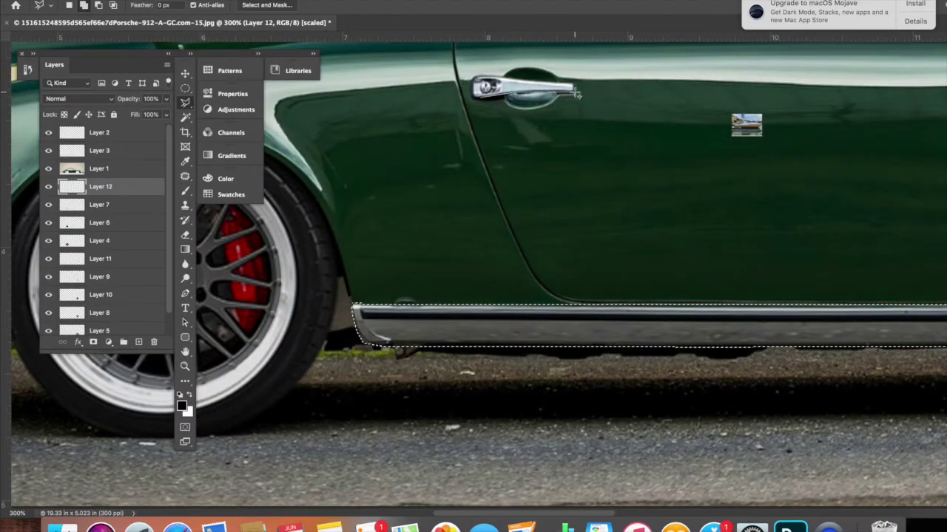
{"action": "scroll", "coordinate": [473, 296], "scroll_direction": "right", "scroll_amount": 5}
{"action": "scroll", "coordinate": [578, 285], "scroll_direction": "right", "scroll_amount": 10}
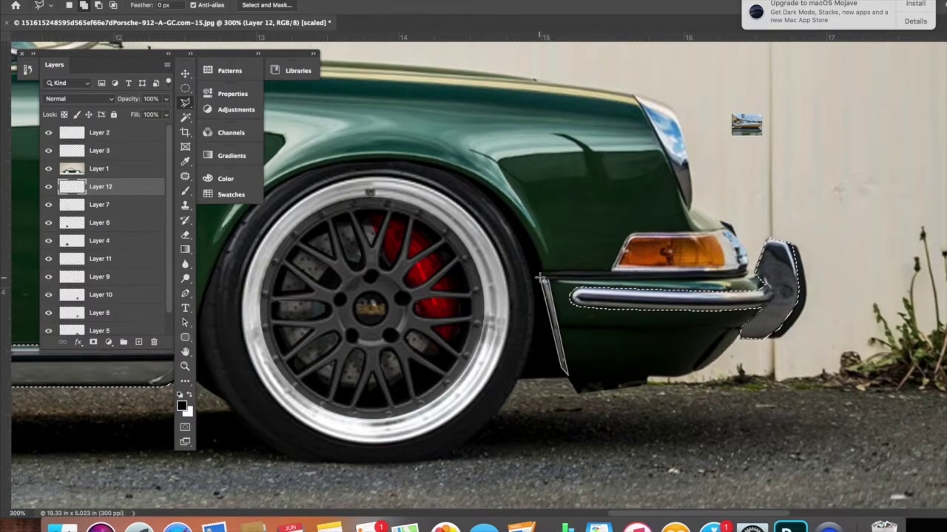
{"action": "scroll", "coordinate": [540, 277], "scroll_direction": "up", "scroll_amount": 3}
{"action": "scroll", "coordinate": [540, 277], "scroll_direction": "right", "scroll_amount": 3}
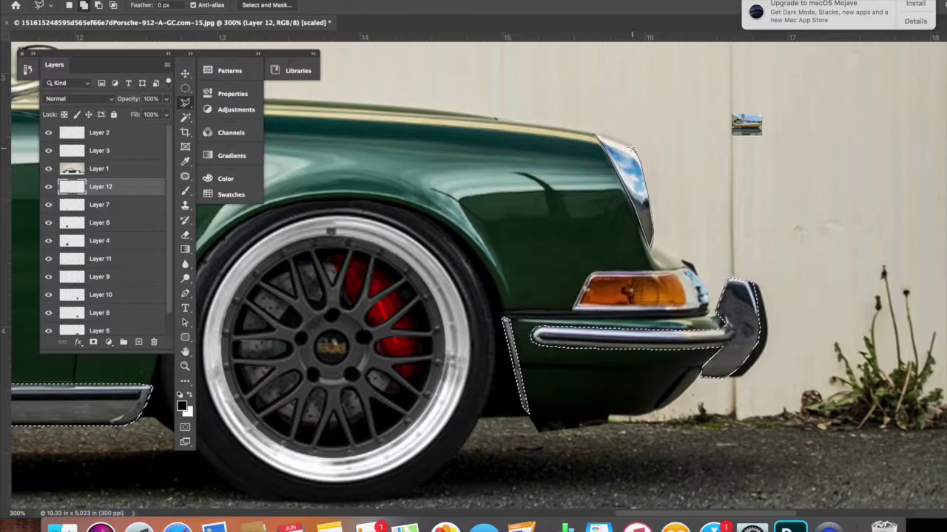
{"action": "scroll", "coordinate": [592, 133], "scroll_direction": "left", "scroll_amount": 15}
{"action": "scroll", "coordinate": [592, 133], "scroll_direction": "up", "scroll_amount": 5}
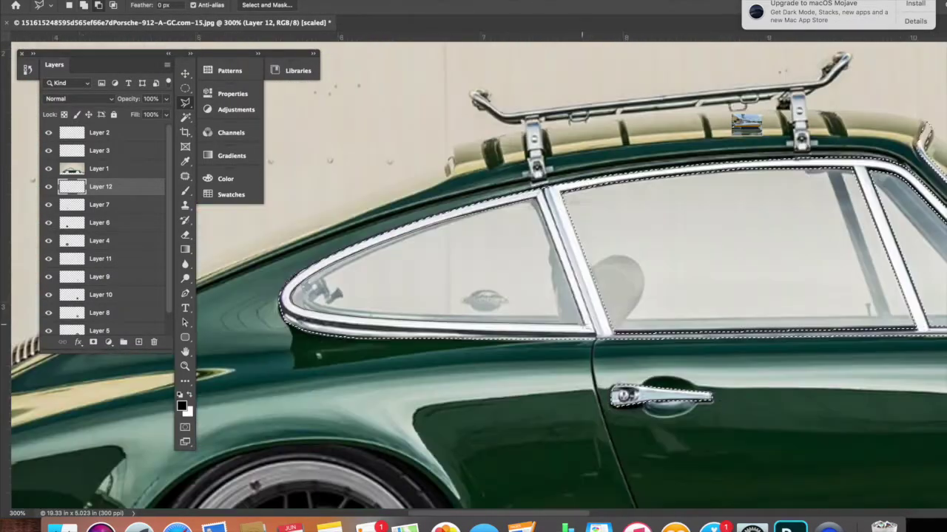
{"action": "scroll", "coordinate": [538, 194], "scroll_direction": "down", "scroll_amount": 6}
{"action": "scroll", "coordinate": [432, 357], "scroll_direction": "up", "scroll_amount": 5}
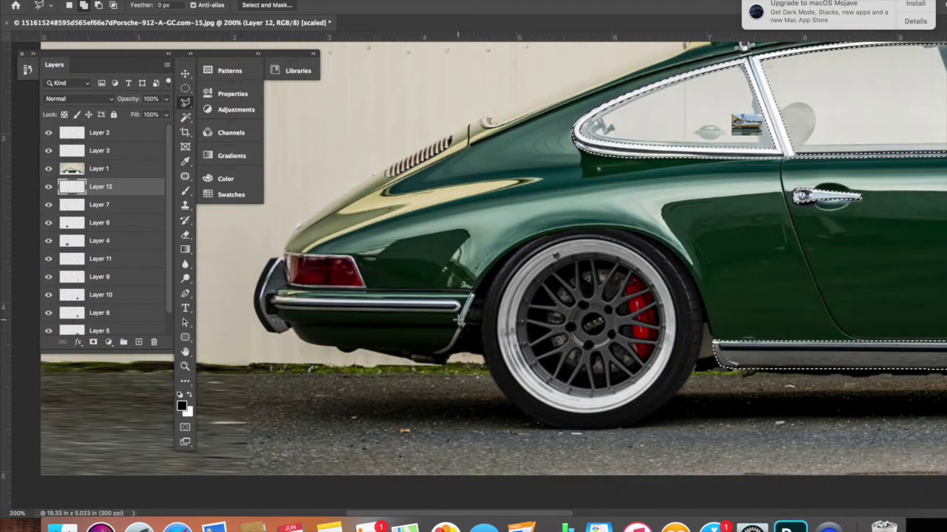
{"action": "left_click", "coordinate": [433, 357]}
{"action": "double_click", "coordinate": [449, 314]}
- Outline the rear bumper end and darken the copied trim on Layer 13 with Levels
{"action": "left_click", "coordinate": [275, 332]}
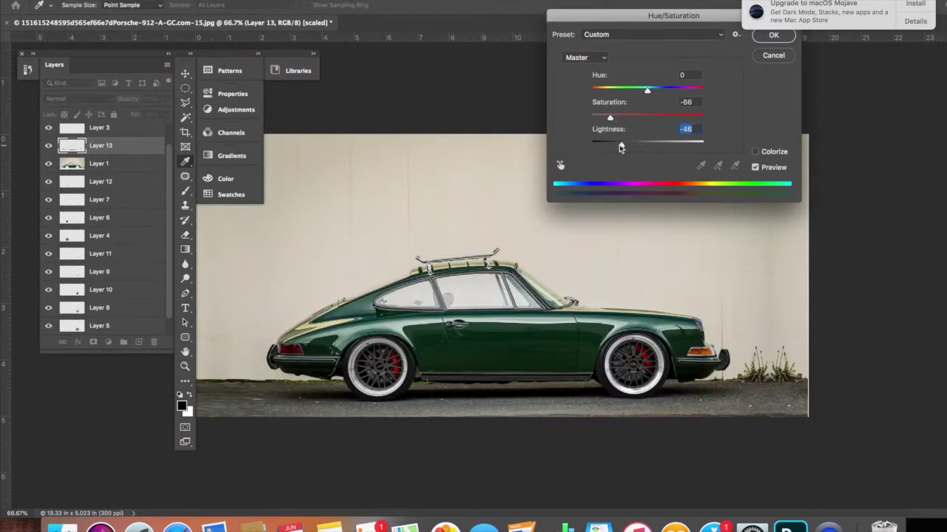
{"action": "left_click", "coordinate": [770, 34]}
{"action": "key", "text": "ctrl+l"}
{"action": "key", "text": "Return"}
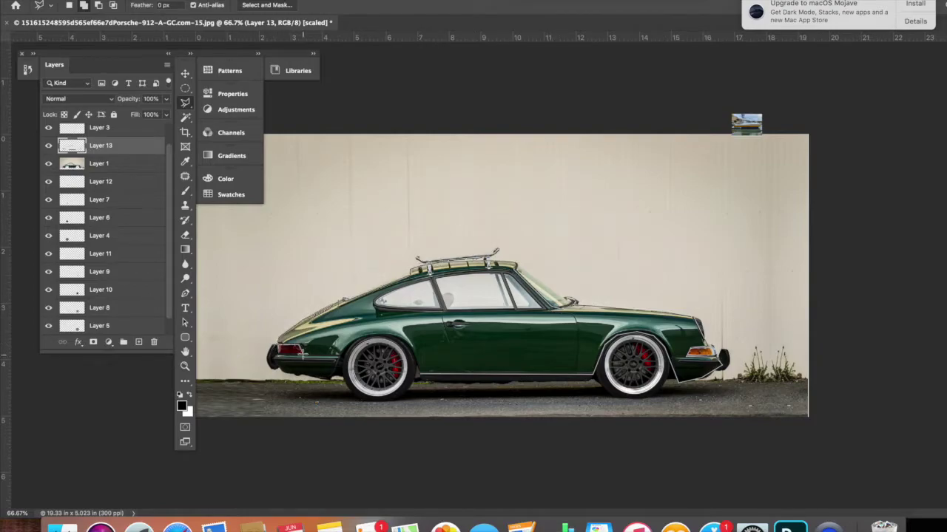
- Copy the body to Layer 14, desaturate and darken it to black, then add Layer 15
{"action": "key", "text": "ctrl+j"}
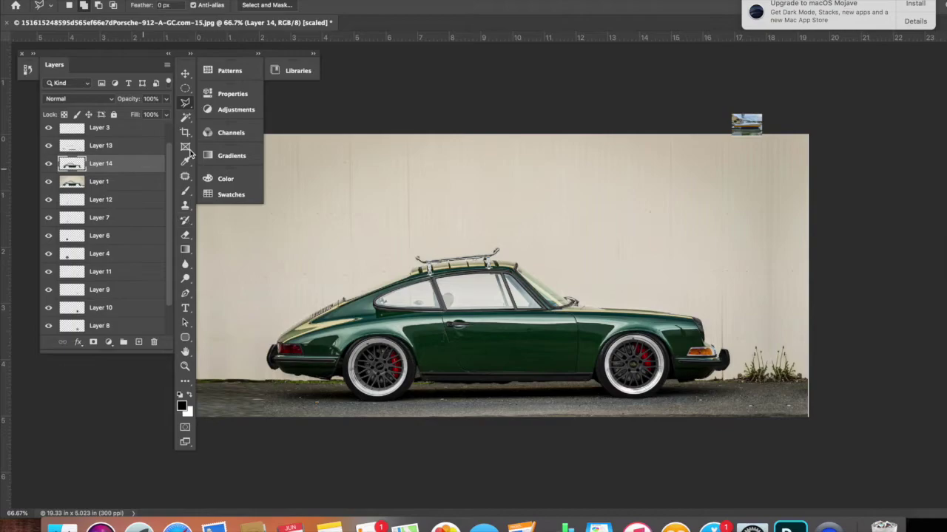
{"action": "key", "text": "ctrl+u"}
{"action": "left_click_drag", "start_coordinate": [660, 111], "coordinate": [604, 111]}
{"action": "left_click_drag", "start_coordinate": [660, 145], "coordinate": [645, 147]}
{"action": "left_click", "coordinate": [769, 41]}
{"action": "key", "text": "ctrl+l"}
{"action": "left_click", "coordinate": [776, 57]}
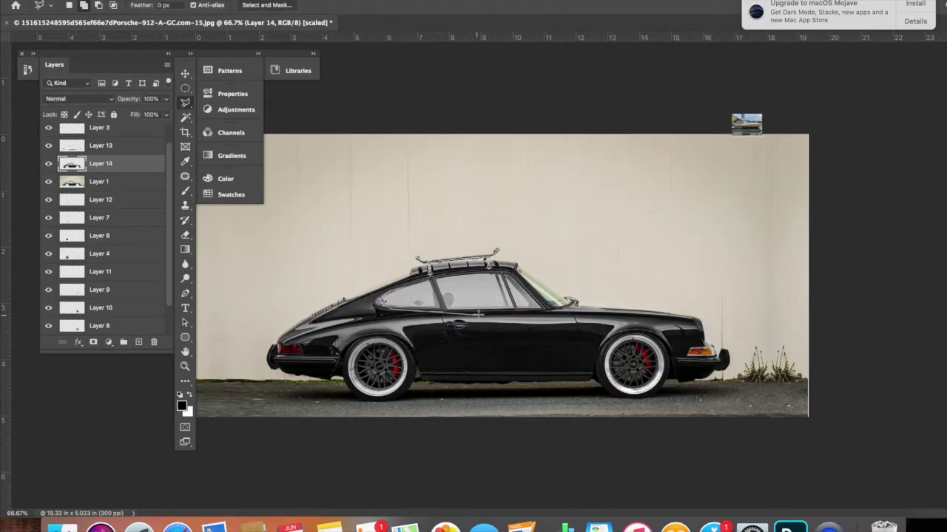
{"action": "key", "text": "ctrl+shift+alt+n"}
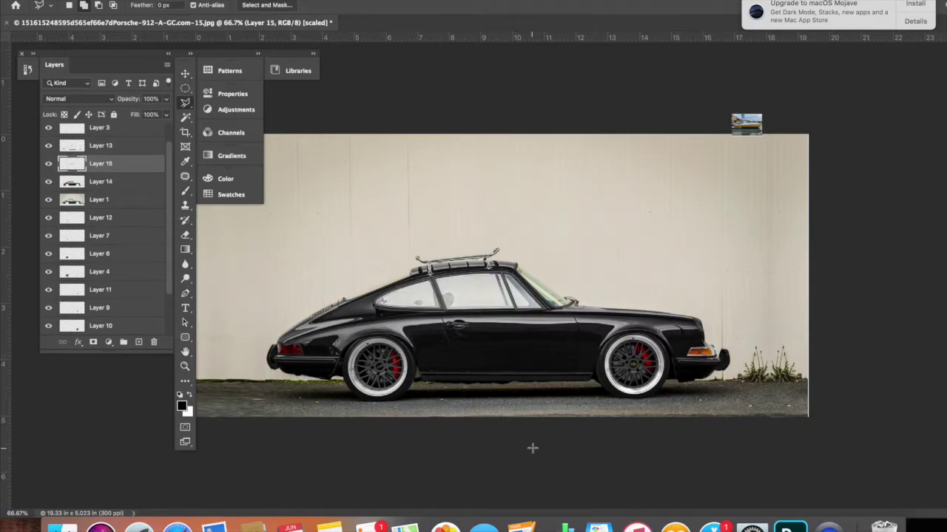
- Link the front wheel's layers and slightly enlarge the front wheel with Free Transform
{"action": "key", "text": "v"}
{"action": "left_click", "coordinate": [100, 326]}
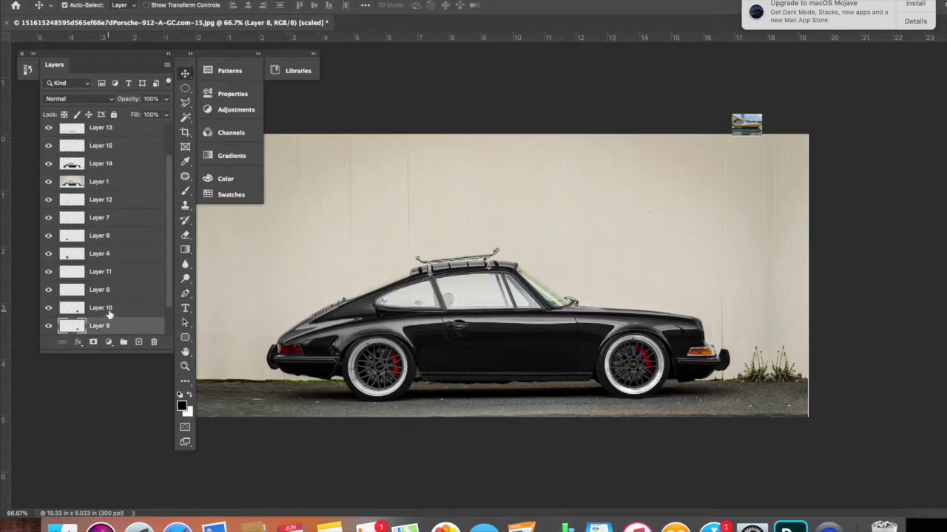
{"action": "left_click", "coordinate": [100, 290], "text": "shift"}
{"action": "right_click", "coordinate": [111, 290]}
{"action": "left_click", "coordinate": [170, 254]}
{"action": "key", "text": "ctrl+t"}
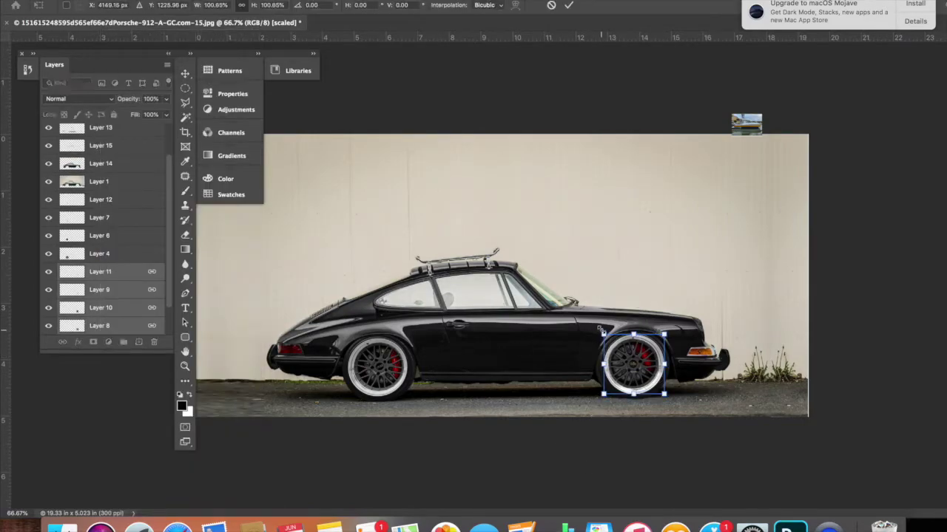
{"action": "key", "text": "Return"}
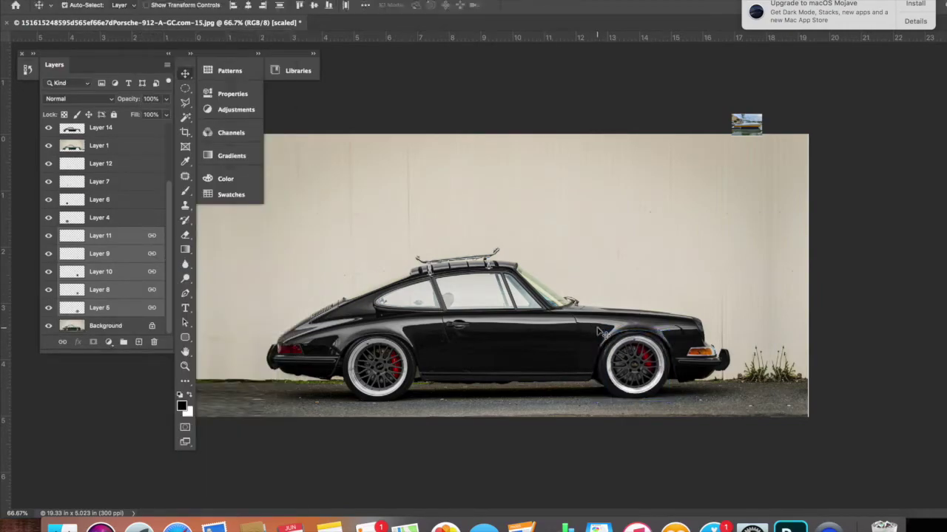
- Copy a thin strip along the lower door onto a new layer and adjust its colour
{"action": "left_click", "coordinate": [185, 88]}
{"action": "left_click_drag", "start_coordinate": [411, 356], "coordinate": [566, 362]}
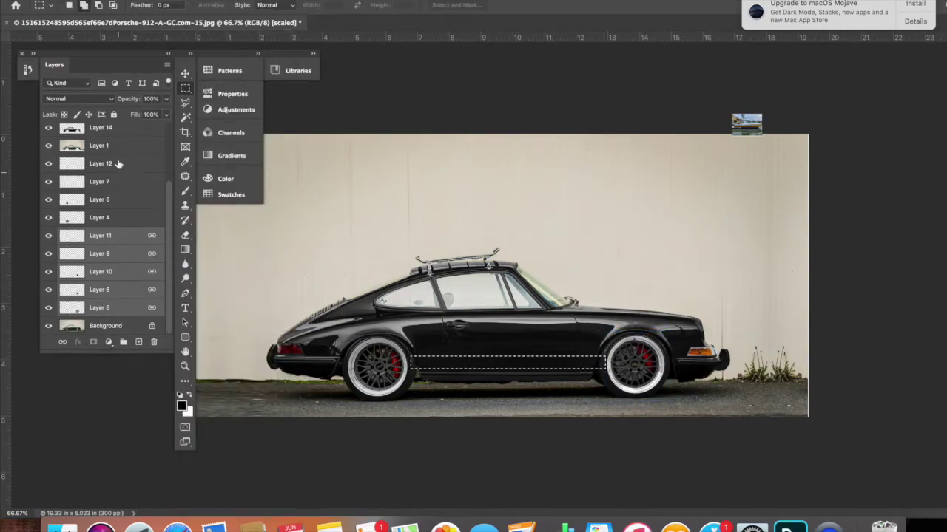
{"action": "key", "text": "ctrl+j"}
{"action": "key", "text": "ctrl+u"}
{"action": "key", "text": "Return"}
- Add smaller light grey '911' text in a stylised font along the lower door
{"action": "key", "text": "t"}
{"action": "left_click", "coordinate": [480, 363]}
{"action": "type", "text": "911"}
{"action": "key", "text": "ctrl+a"}
{"action": "left_click", "coordinate": [459, 6]}
{"action": "left_click", "coordinate": [387, 170]}
{"action": "left_click", "coordinate": [170, 5]}
{"action": "left_click", "coordinate": [184, 222]}
{"action": "left_click", "coordinate": [330, 5]}
{"action": "left_click", "coordinate": [310, 111]}
{"action": "left_click_drag", "start_coordinate": [474, 366], "coordinate": [444, 364]}
- Copy a thin stripe running from the 911 onto a new layer and lighten it
{"action": "key", "text": "m"}
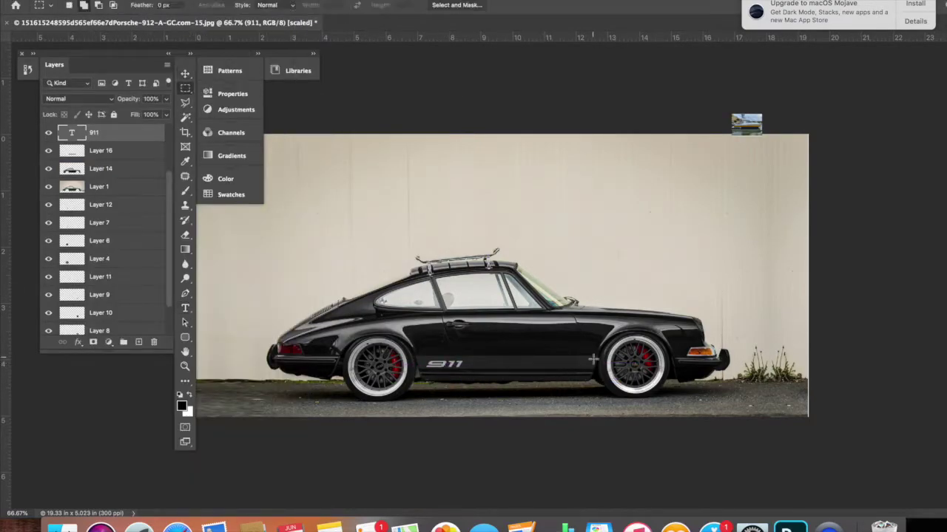
{"action": "key", "text": "ctrl+1"}
{"action": "left_click_drag", "start_coordinate": [580, 406], "coordinate": [635, 407]}
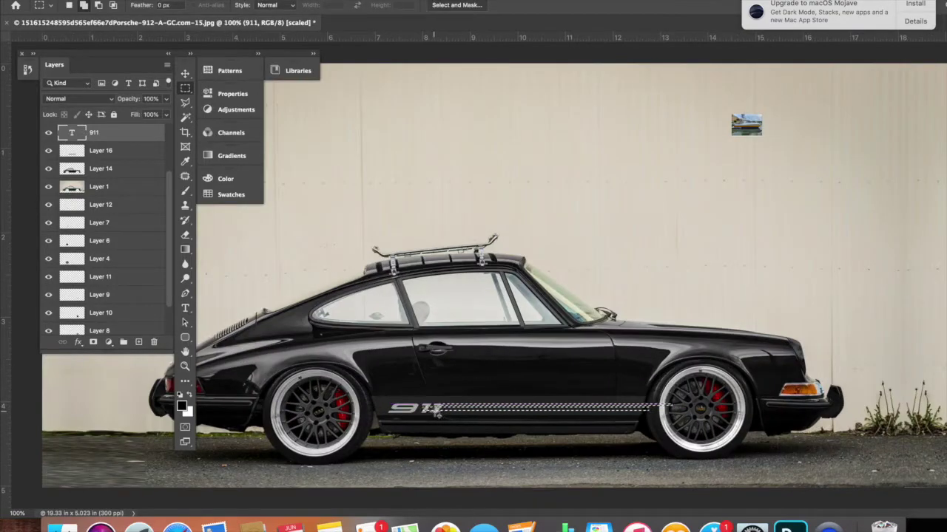
{"action": "key", "text": "l"}
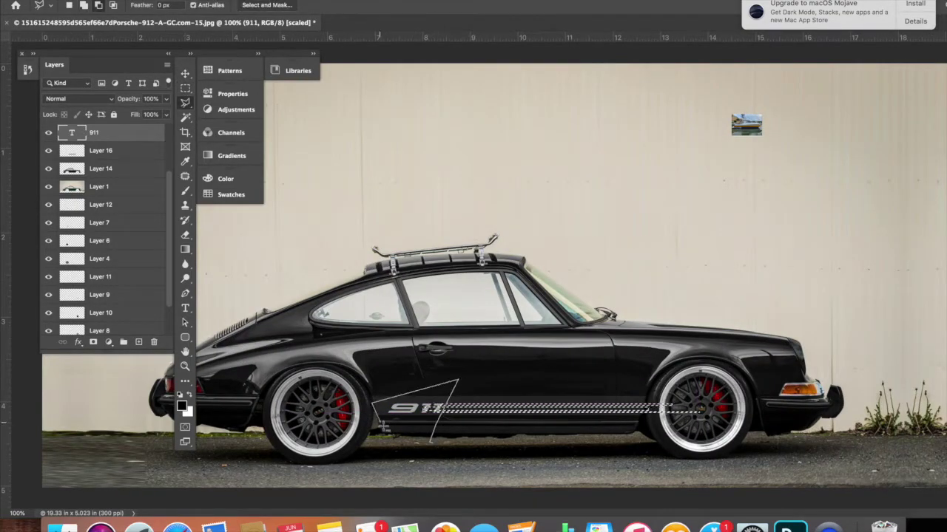
{"action": "key", "text": "ctrl+j"}
{"action": "key", "text": "ctrl+u"}
{"action": "left_click_drag", "start_coordinate": [648, 145], "coordinate": [672, 146]}
{"action": "left_click", "coordinate": [769, 37]}
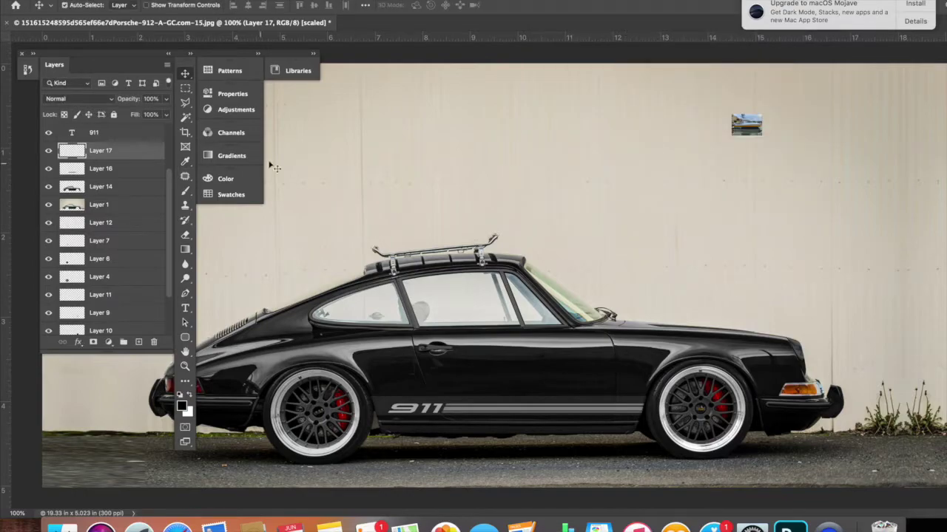
{"action": "key", "text": "ctrl+plus"}
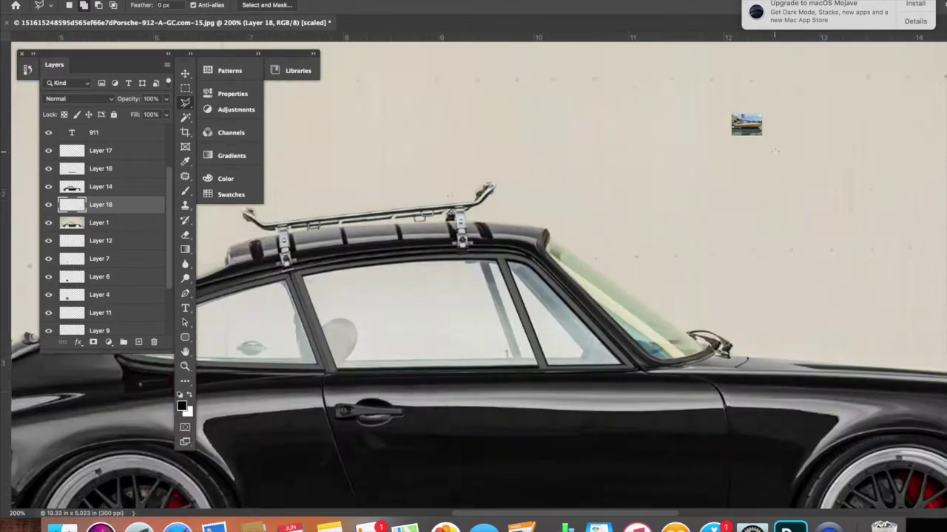
- Select small elliptical rivet circles on the rear rim, copy them to a layer and brighten them
{"action": "left_click", "coordinate": [184, 88]}
{"action": "left_click", "coordinate": [248, 98]}
{"action": "key", "text": "ctrl+plus"}
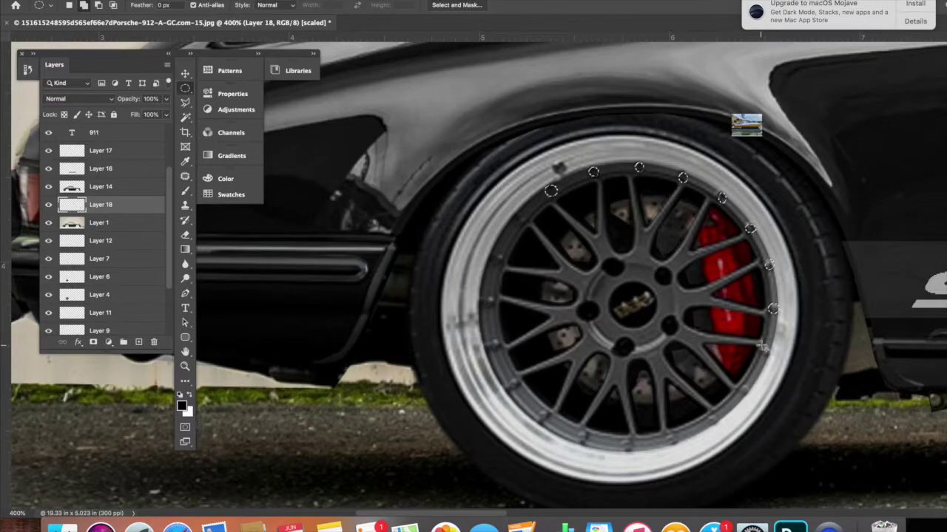
{"action": "left_click_drag", "start_coordinate": [706, 415], "coordinate": [717, 425]}
{"action": "left_click_drag", "start_coordinate": [665, 434], "coordinate": [675, 444]}
{"action": "left_click_drag", "start_coordinate": [621, 441], "coordinate": [631, 451]}
{"action": "key", "text": "ctrl+j"}
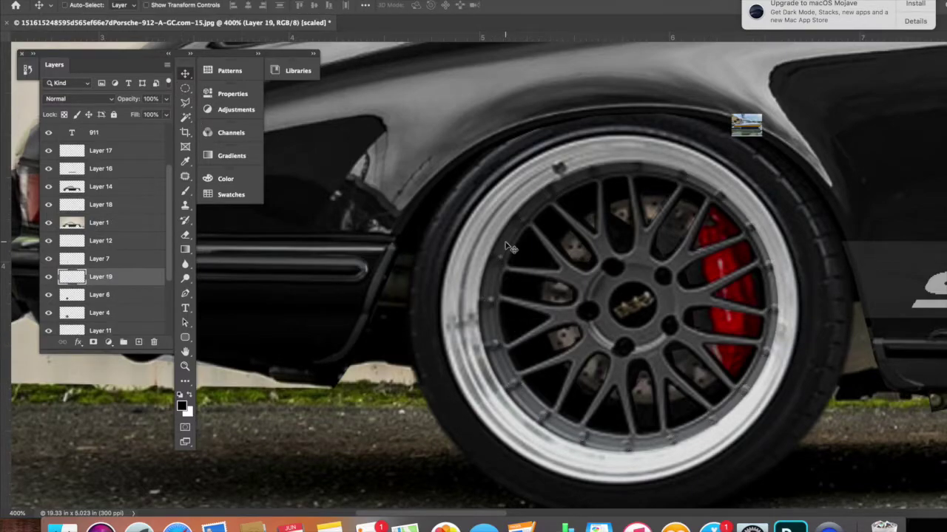
{"action": "key", "text": "ctrl+0"}
{"action": "key", "text": "ctrl+u"}
{"action": "left_click_drag", "start_coordinate": [647, 145], "coordinate": [661, 145]}
{"action": "key", "text": "Return"}
- Copy the front rim's rivet circles to a new layer and raise their lightness
{"action": "key", "text": "ctrl+plus"}
{"action": "key", "text": "ctrl+plus"}
{"action": "key", "text": "ctrl+plus"}
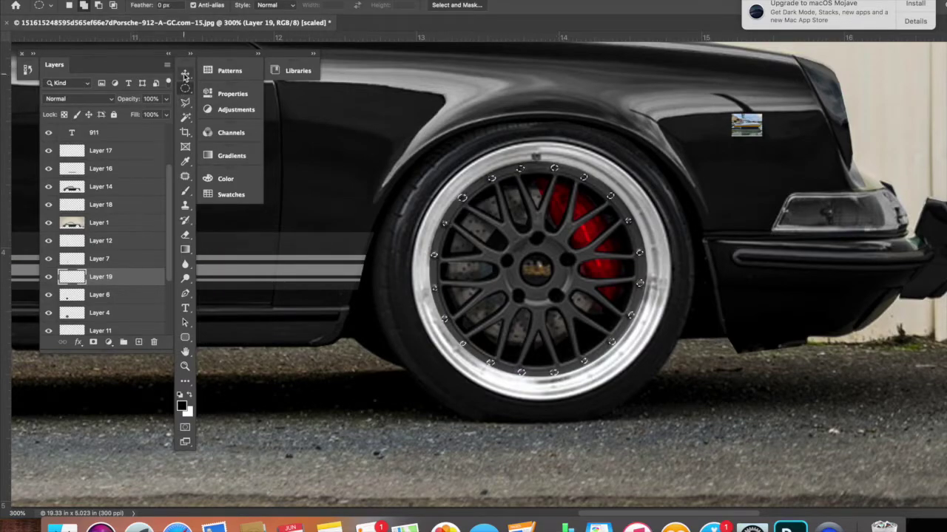
{"action": "key", "text": "ctrl+j"}
{"action": "key", "text": "ctrl+0"}
{"action": "key", "text": "ctrl+u"}
{"action": "left_click_drag", "start_coordinate": [647, 145], "coordinate": [656, 145]}
{"action": "key", "text": "Return"}
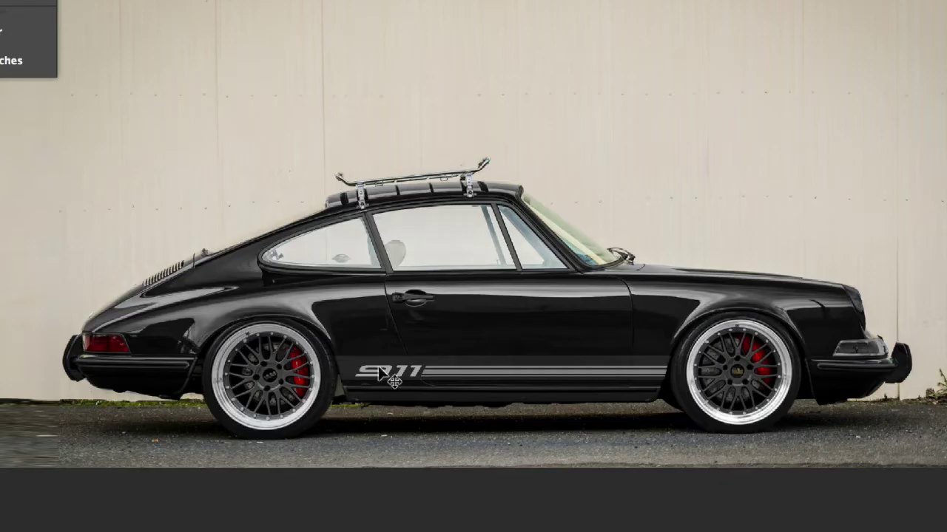
- Set the 911 decal colour to red hex a70400
{"action": "type", "text": "a70400"}
{"action": "left_click", "coordinate": [310, 19]}
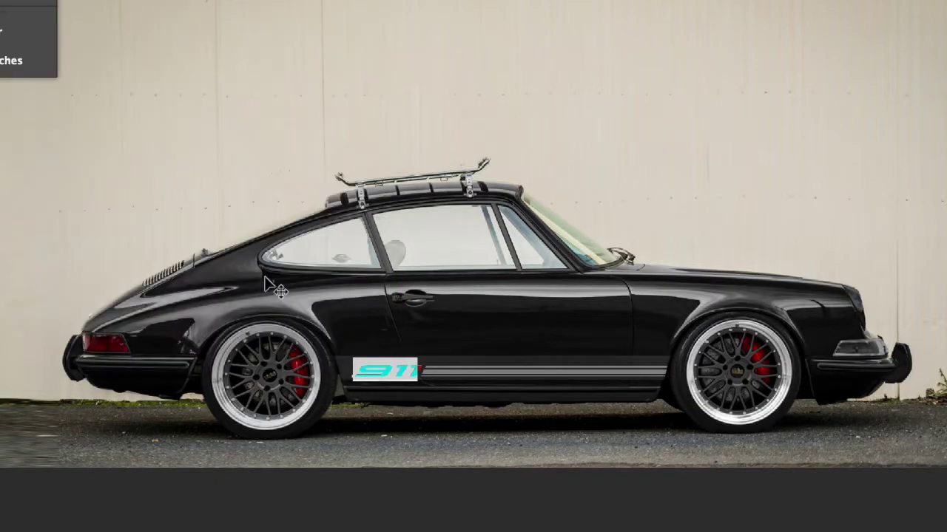
{"action": "left_click", "coordinate": [318, 21]}
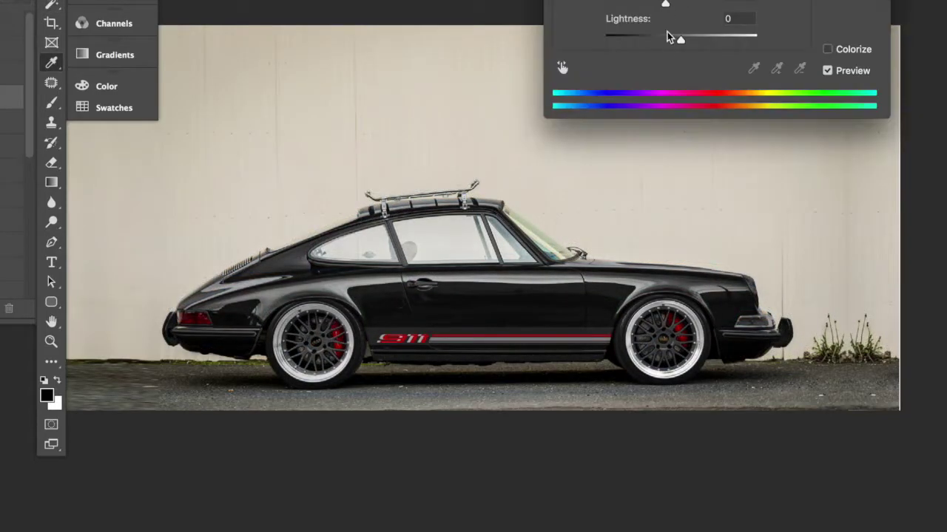
- Darken the rear wheel to a dark grey finish and unlink the wheel layers
{"action": "left_click_drag", "start_coordinate": [668, 38], "coordinate": [634, 39]}
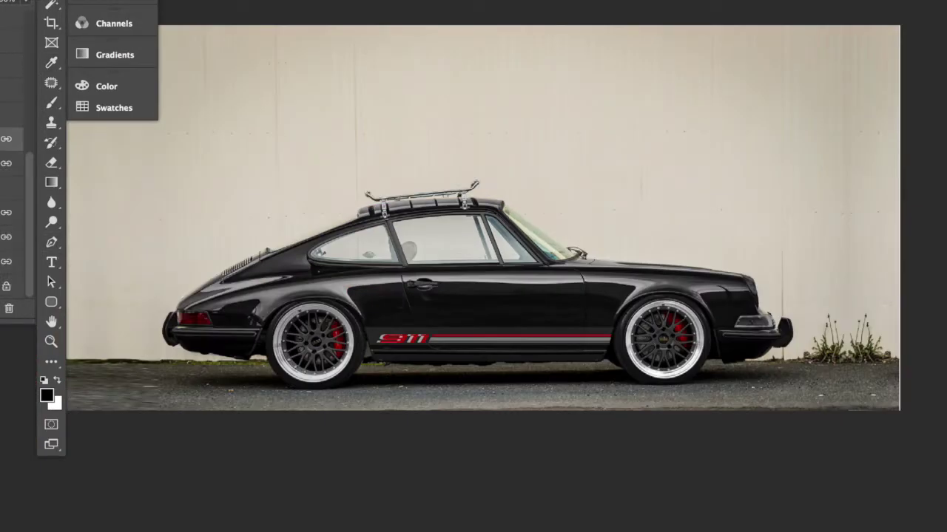
{"action": "right_click", "coordinate": [15, 237]}
{"action": "left_click", "coordinate": [44, 170]}
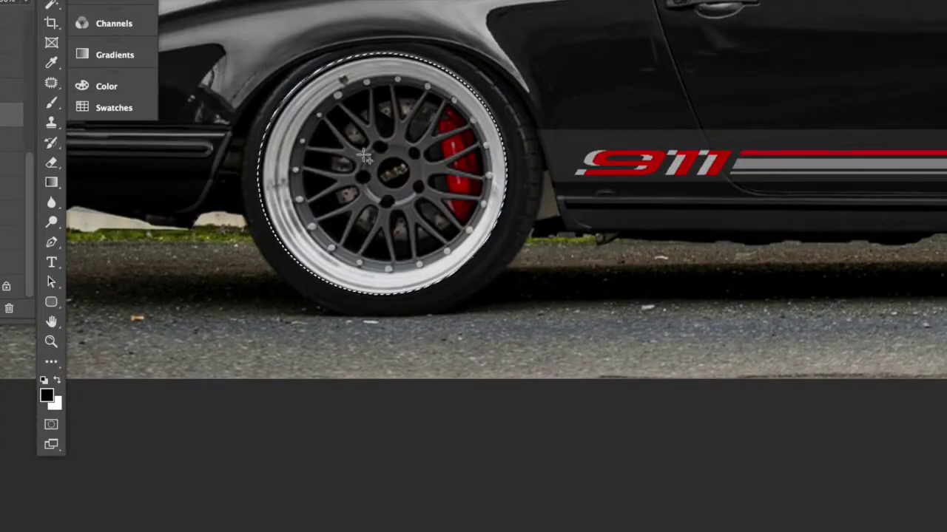
{"action": "key", "text": "ctrl+t"}
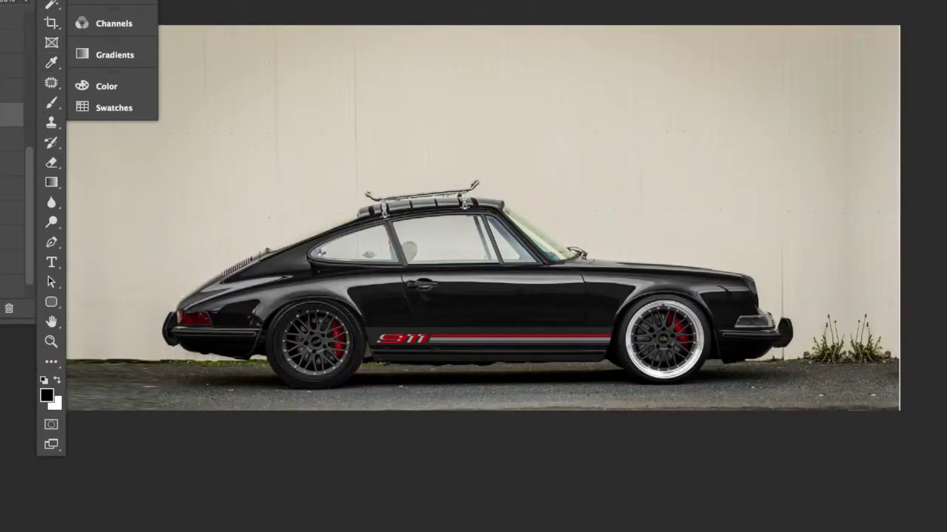
- Lower the front wheel's lightness with Hue/Saturation so its silver lip matches the dark rear rim
{"action": "key", "text": "ctrl+u"}
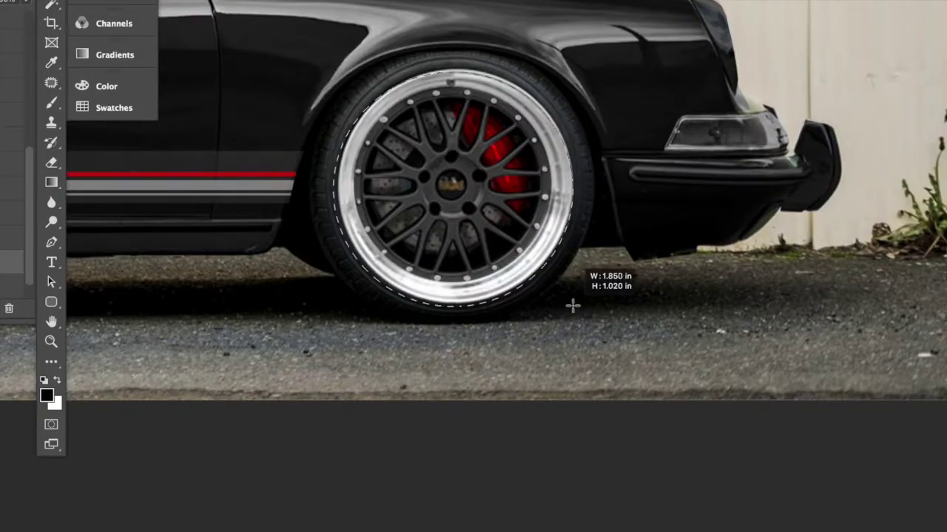
{"action": "right_click", "coordinate": [515, 207]}
{"action": "left_click", "coordinate": [562, 392]}
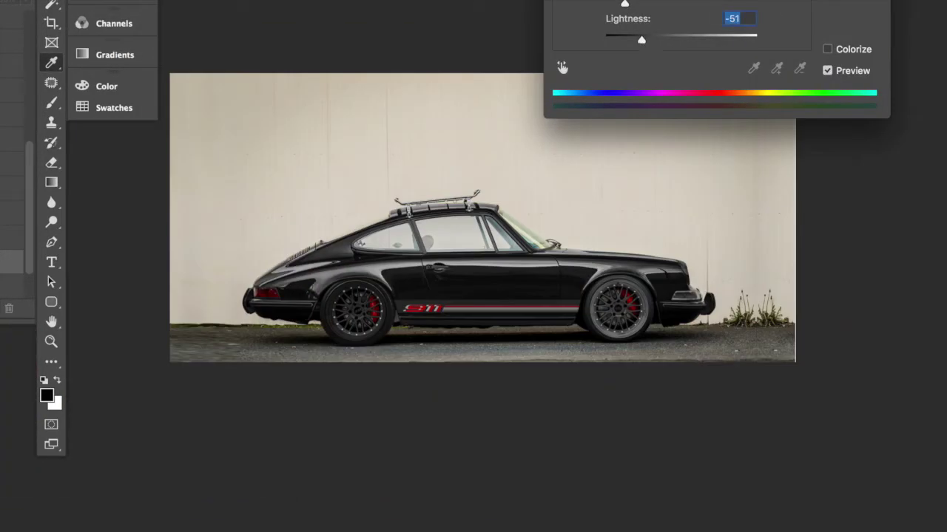
{"action": "key", "text": "Return"}
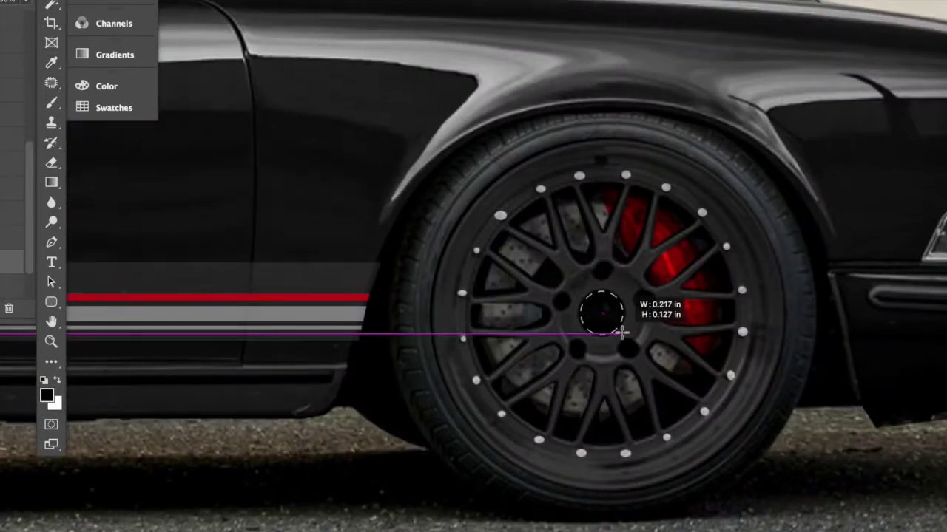
{"action": "key", "text": "ctrl+0"}
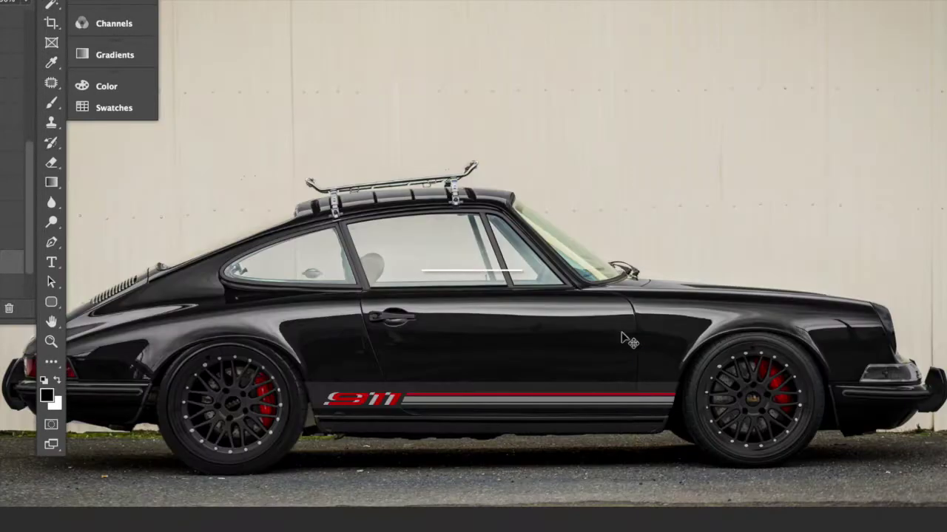